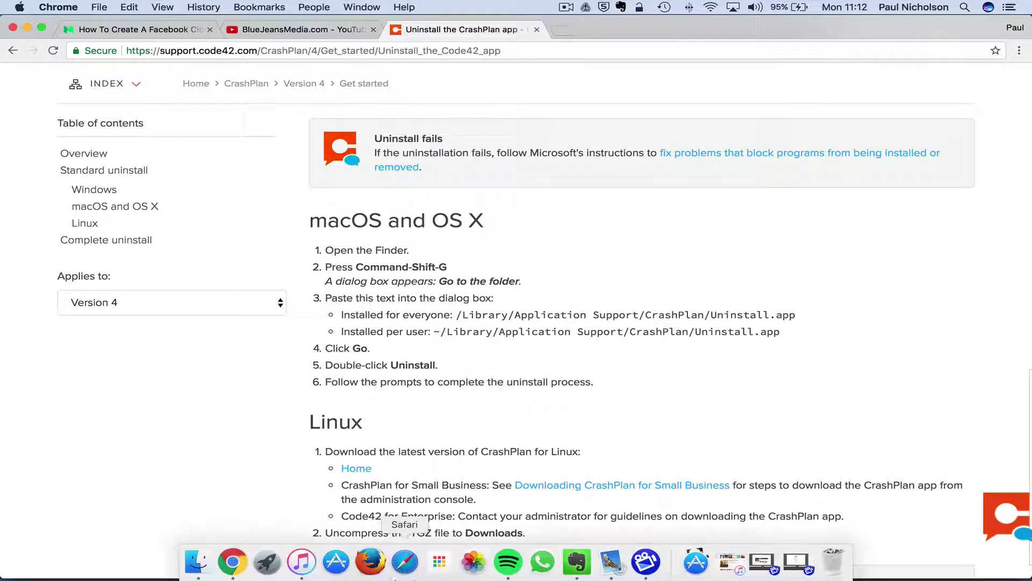
Step: Try trashing CrashPlan.app from Applications, then dismiss the locked-item alert
right_click(696, 562)
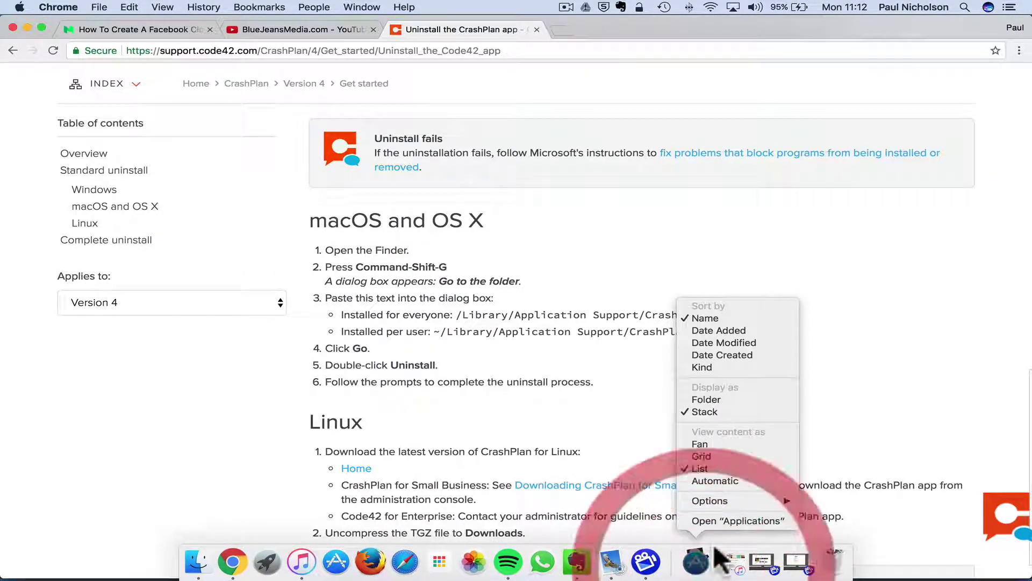
click(714, 567)
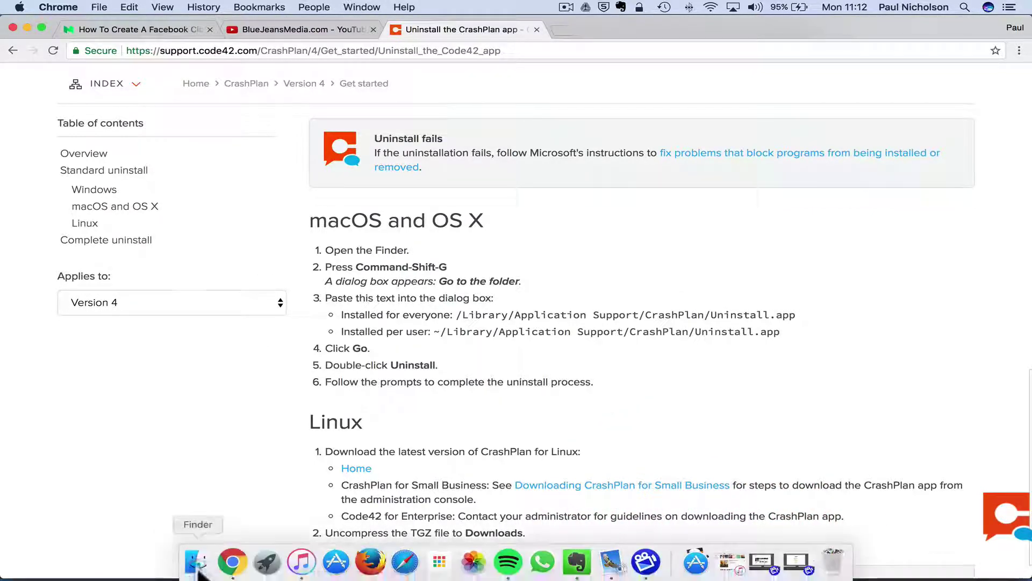
click(209, 565)
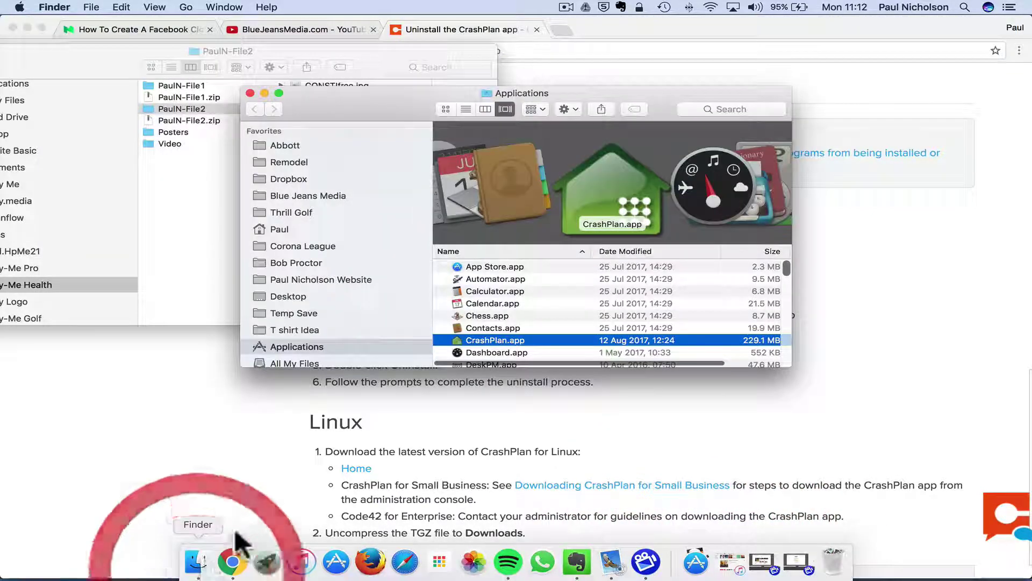
right_click(493, 339)
click(512, 353)
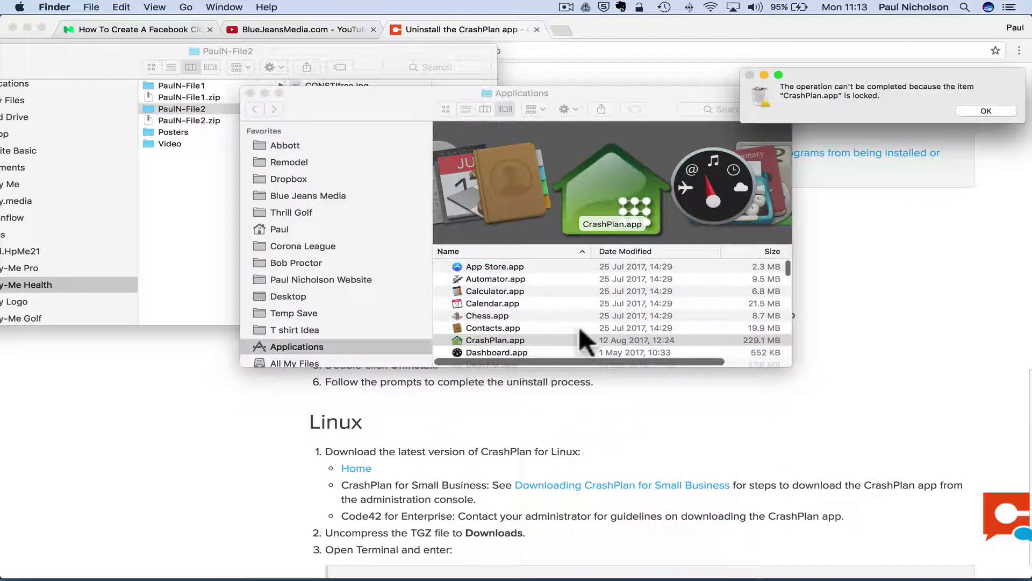
click(984, 110)
Step: Close the extra Finder window and return to the uninstall instructions page
click(187, 173)
drag(129, 79, 347, 196)
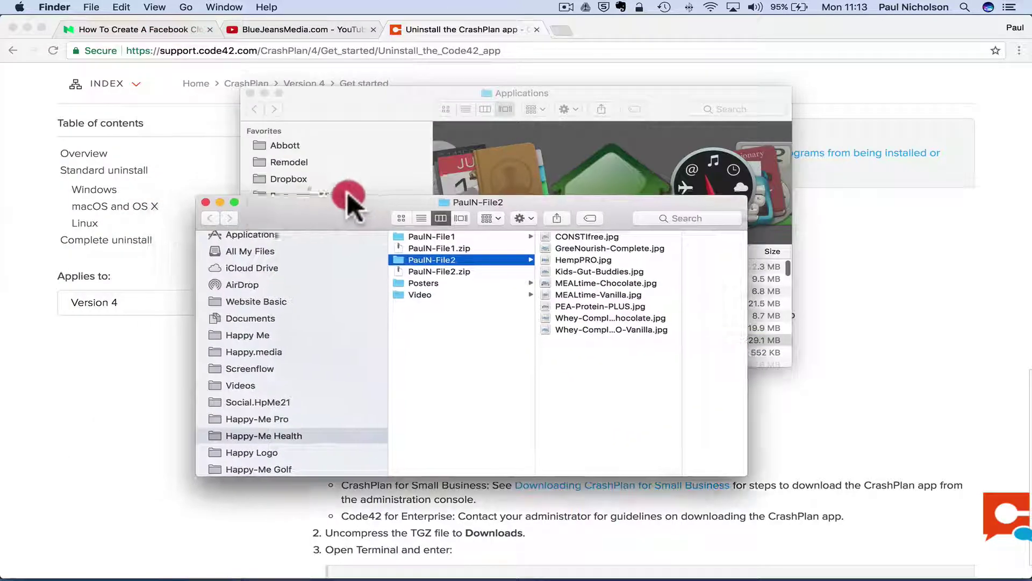
click(202, 203)
click(233, 381)
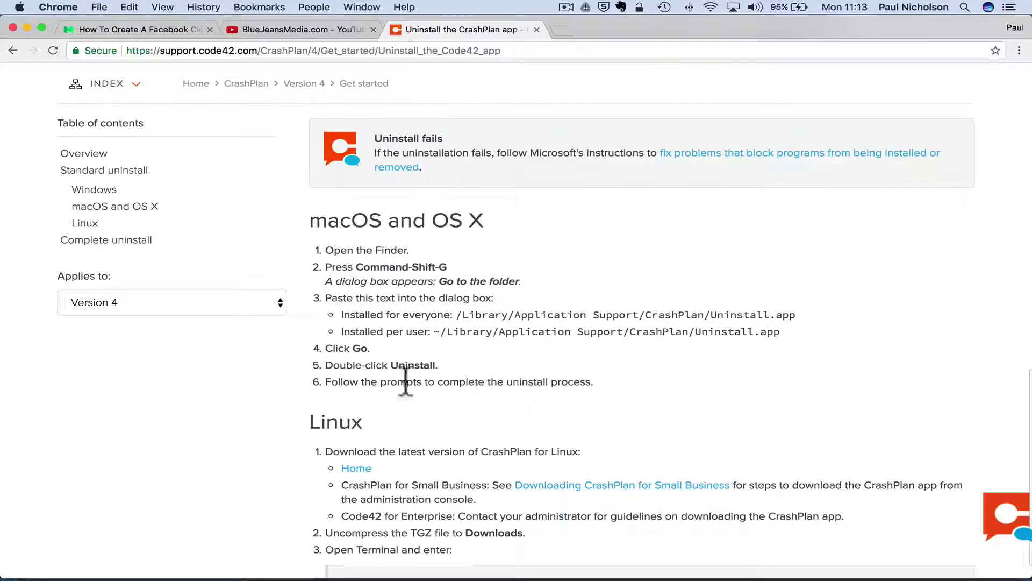
Step: Open the copied everyone-install Uninstall.app path via Go to Folder and launch the uninstaller
click(196, 564)
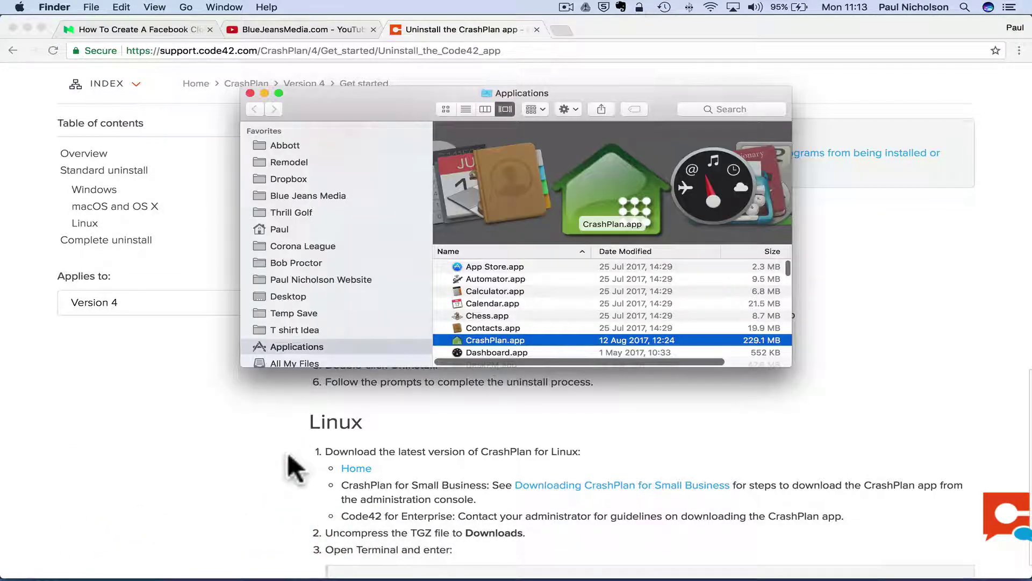
key(super+shift+g)
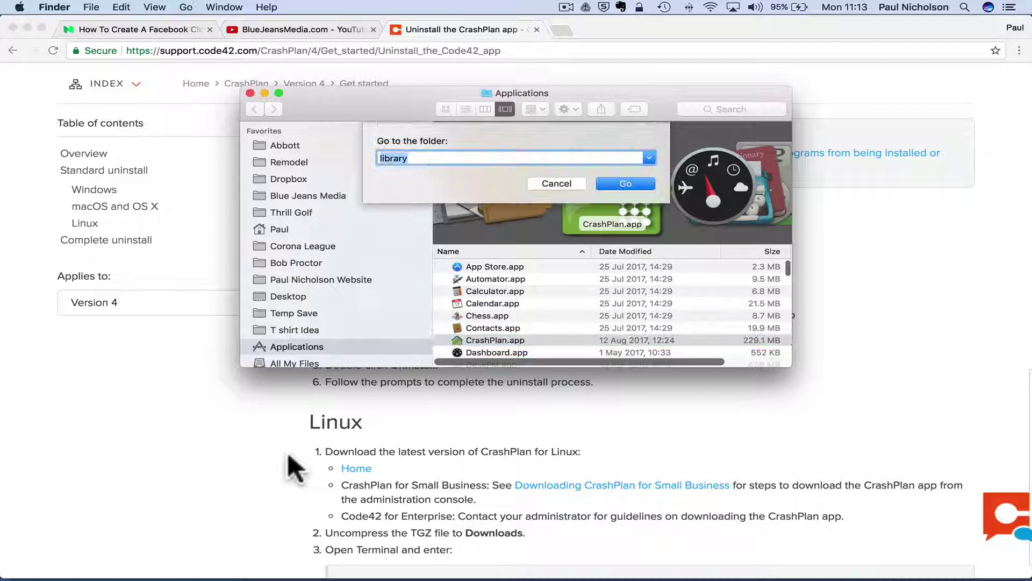
click(127, 494)
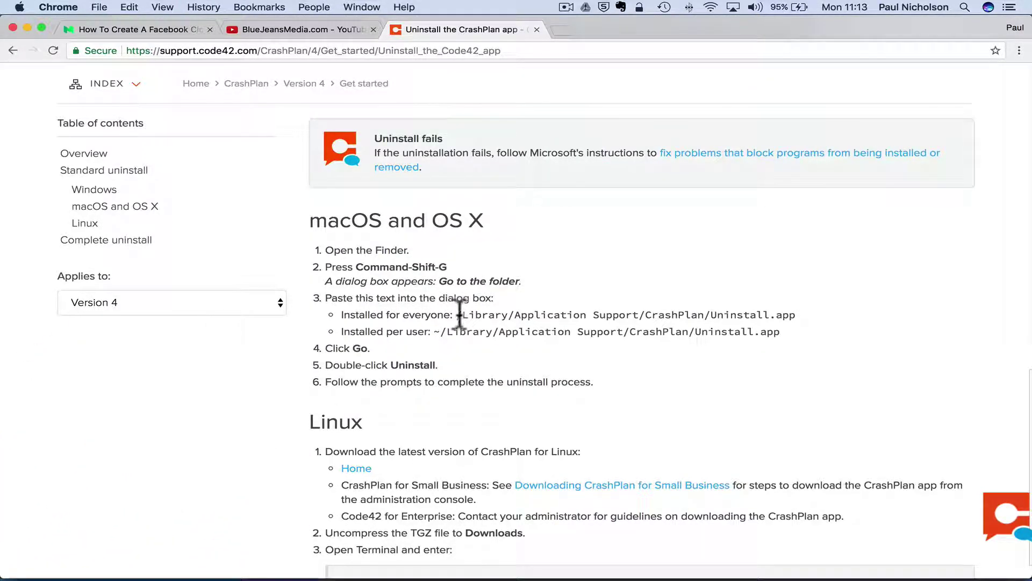
drag(456, 315, 817, 313)
key(super+c)
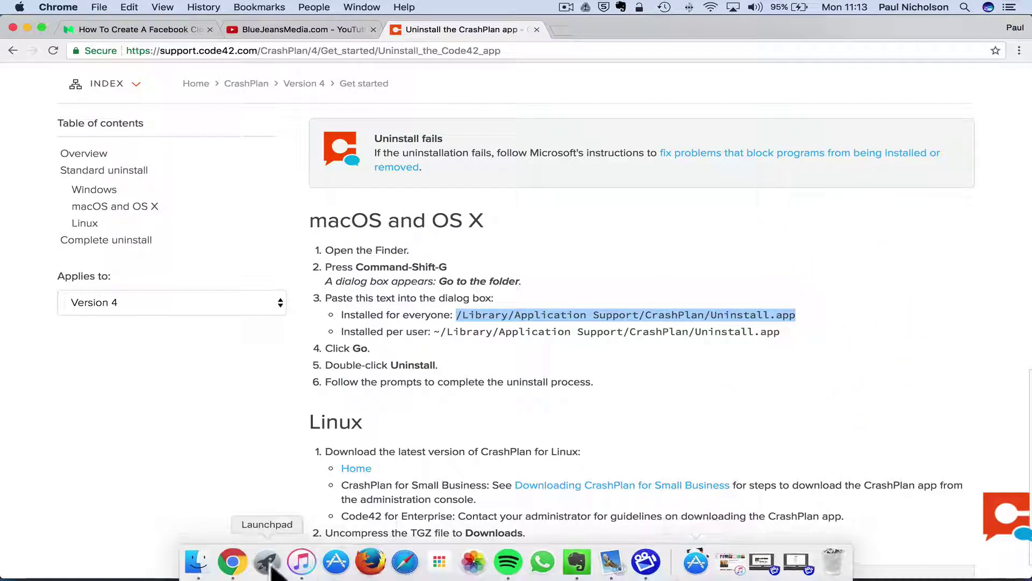
click(195, 564)
key(super+v)
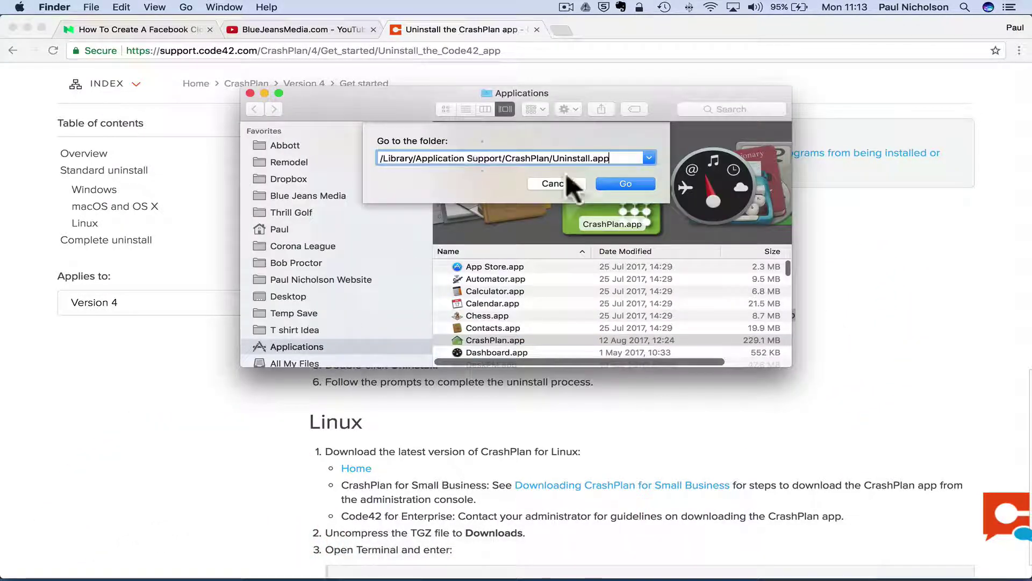
click(614, 180)
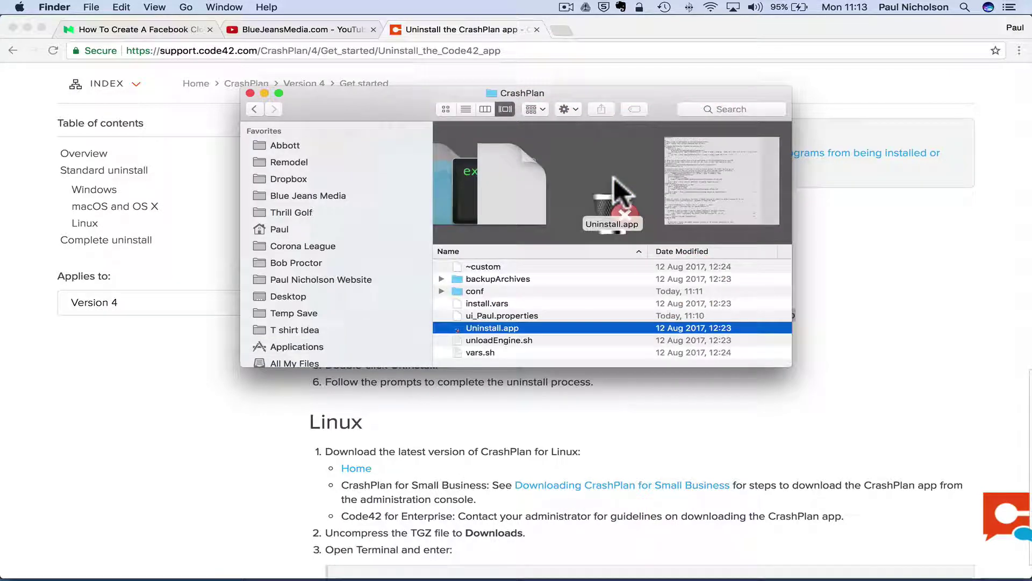
double_click(567, 323)
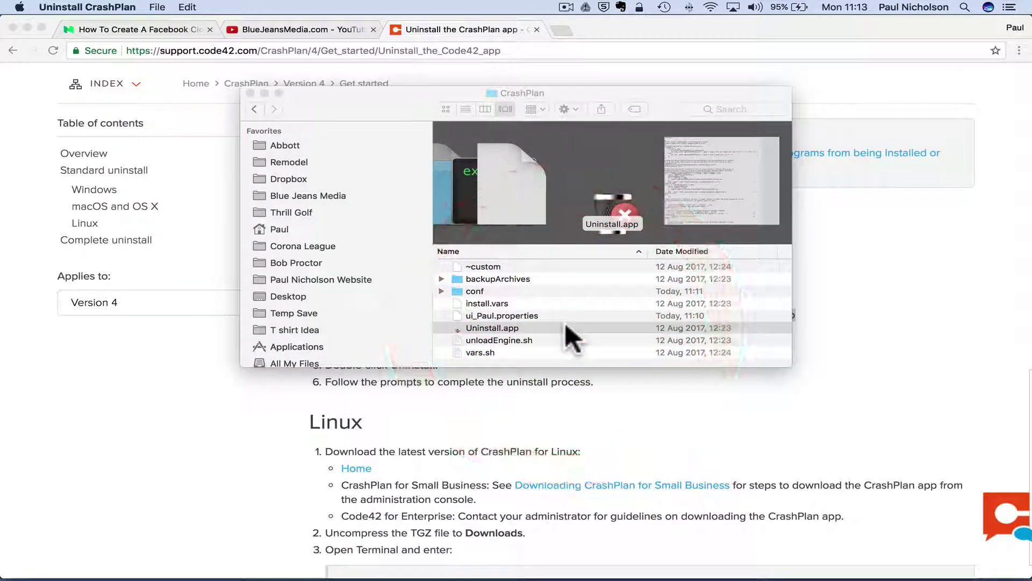
Step: Confirm Uninstall, submit the administrator password, and dismiss the 'CrashPlan has been removed' notice
click(620, 219)
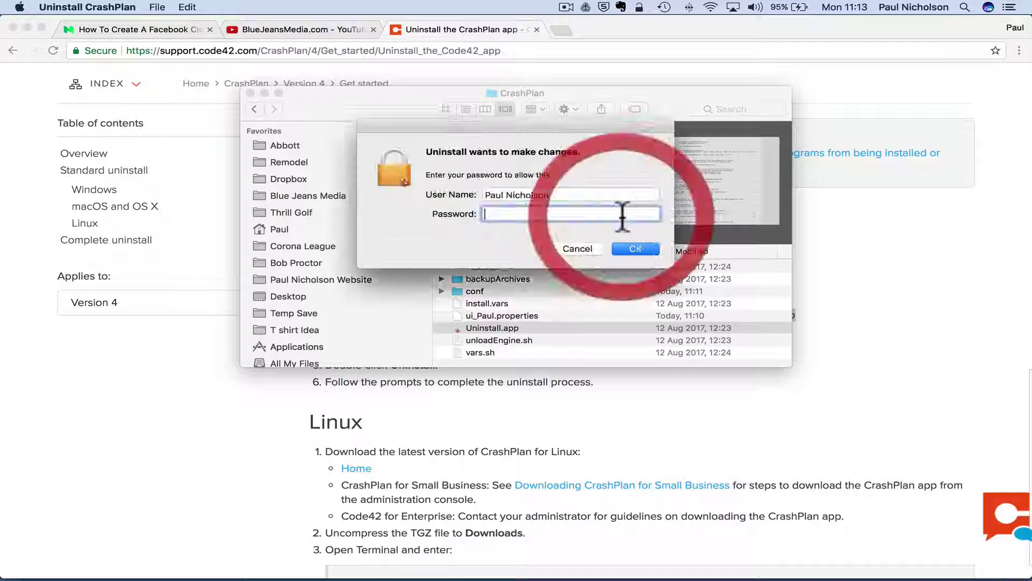
text(*****)
key(Return)
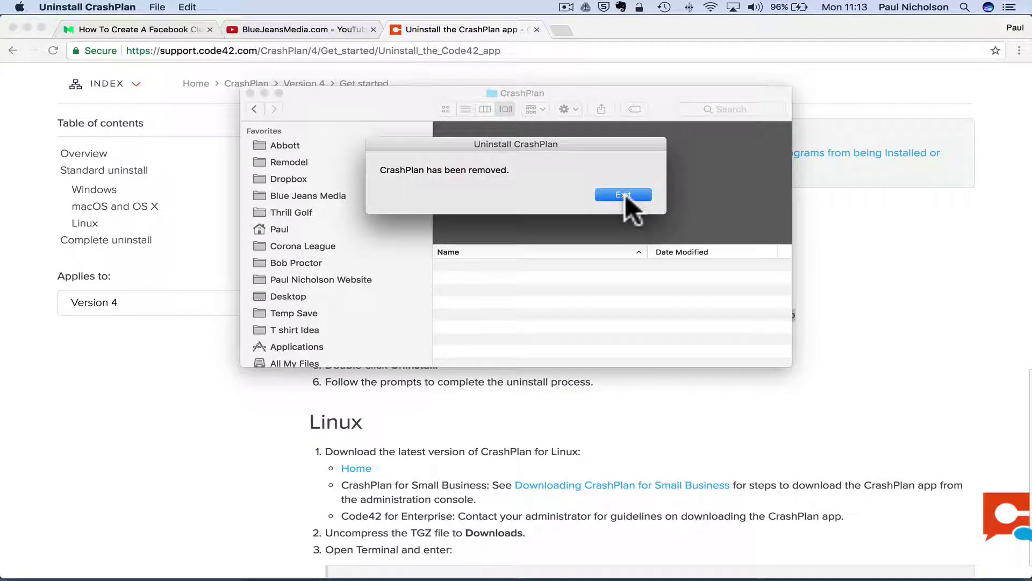
click(623, 195)
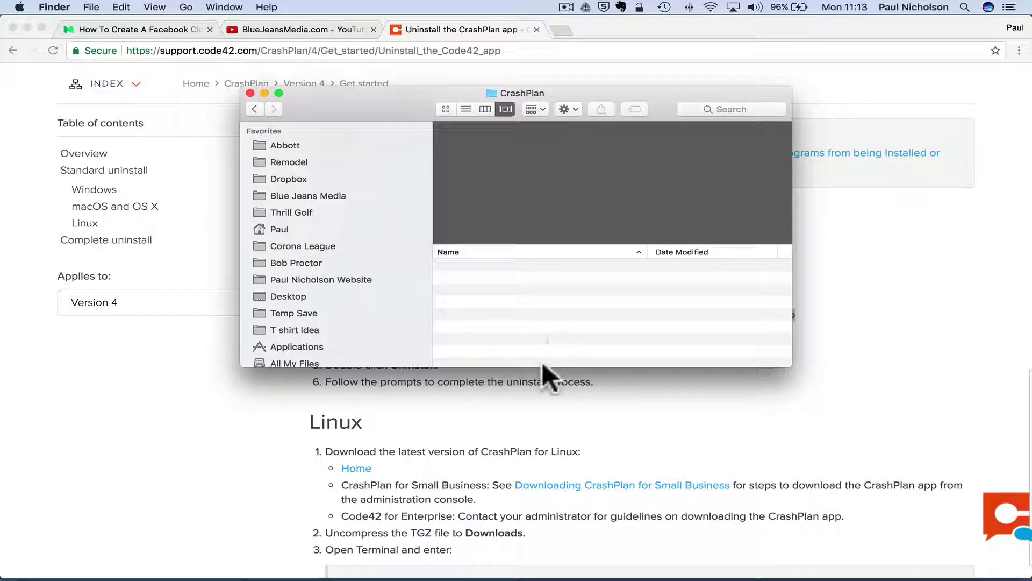
Step: Bring Chrome's CrashPlan uninstall support page back in front of Finder
click(547, 415)
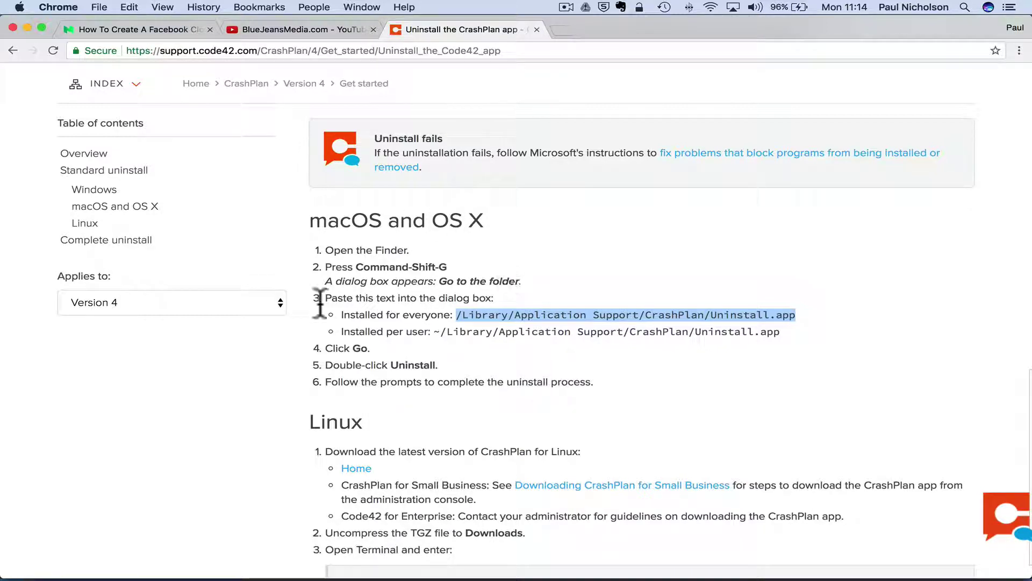
Step: Copy the CrashPlan support page's URL from the address bar
click(489, 48)
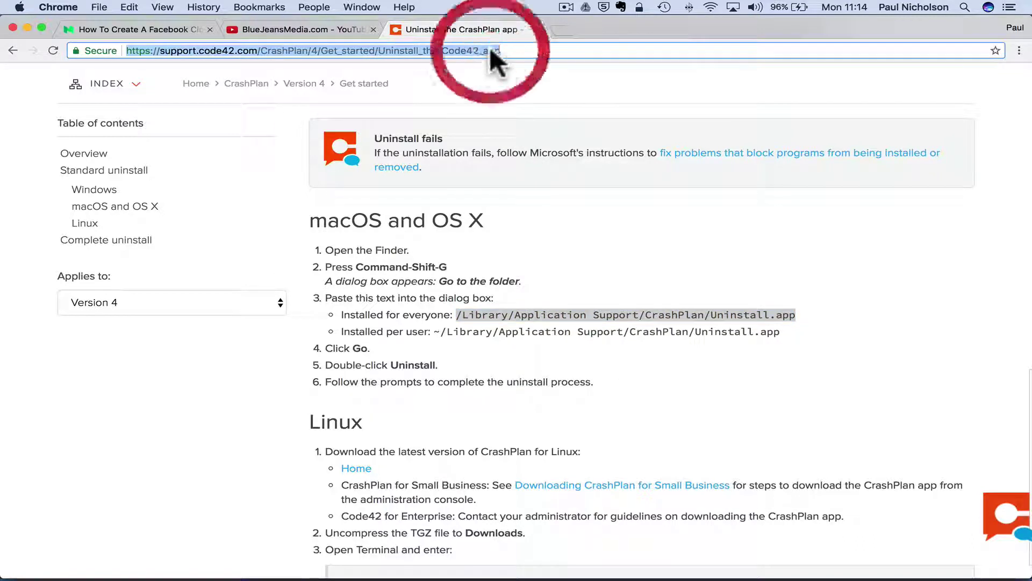
right_click(490, 49)
click(498, 66)
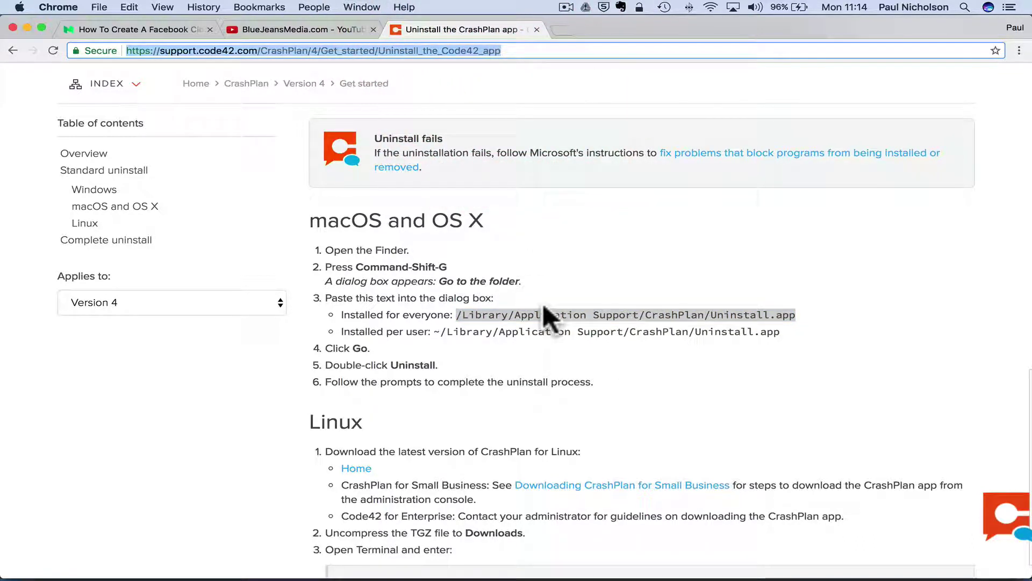